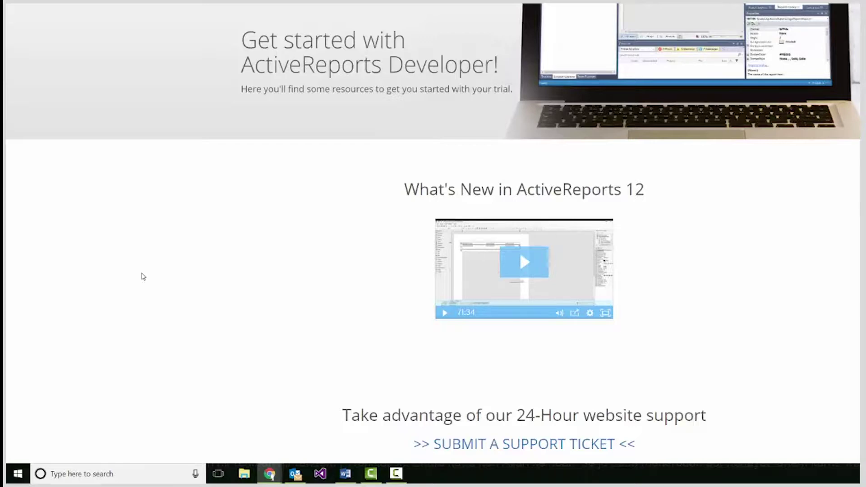
Expand the GrapeCity ActiveReports entries in the Start menu's app list.
left_click(17, 474)
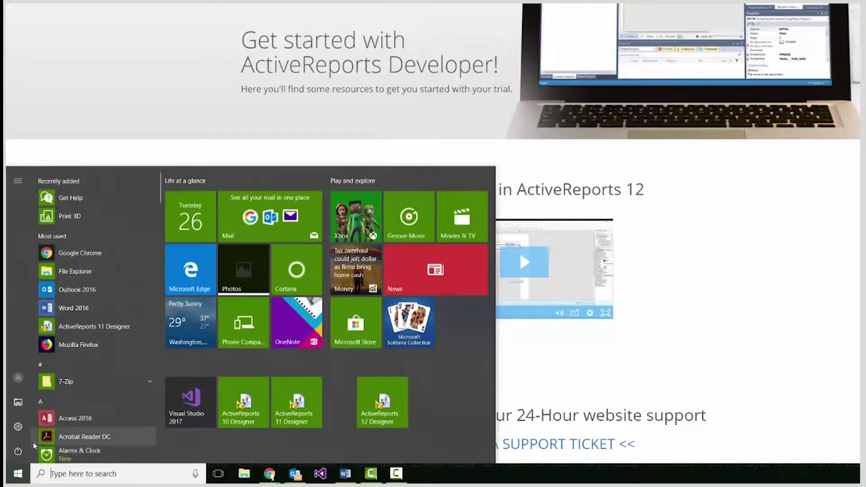
scroll(116, 368, "down", 5)
scroll(116, 369, "down", 2)
scroll(116, 369, "down", 2)
scroll(115, 368, "down", 2)
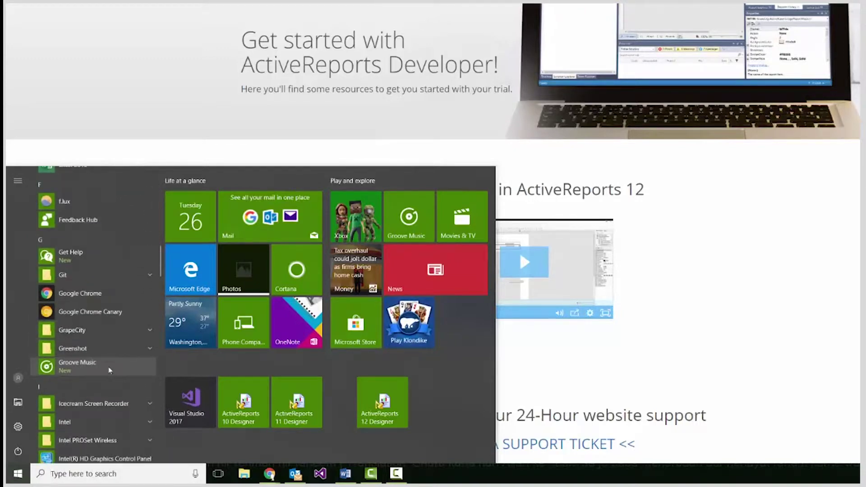
left_click(82, 330)
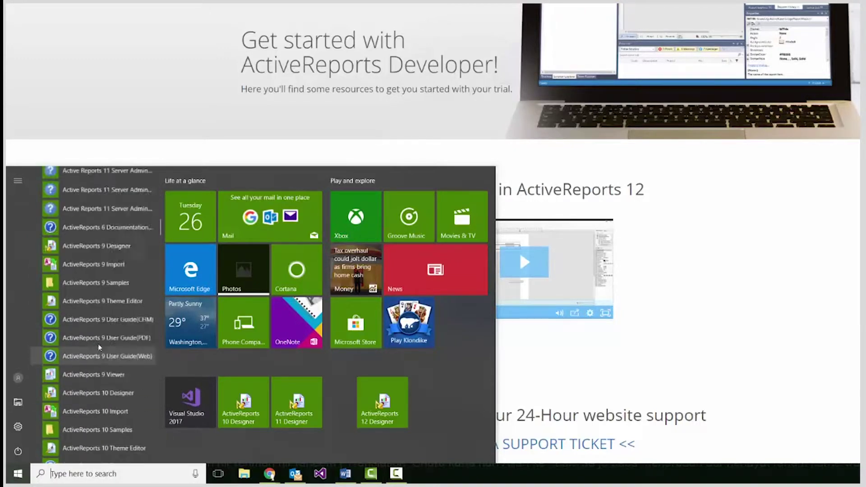
scroll(102, 343, "down", 2)
scroll(108, 339, "down", 2)
scroll(115, 324, "down", 2)
scroll(125, 305, "down", 2)
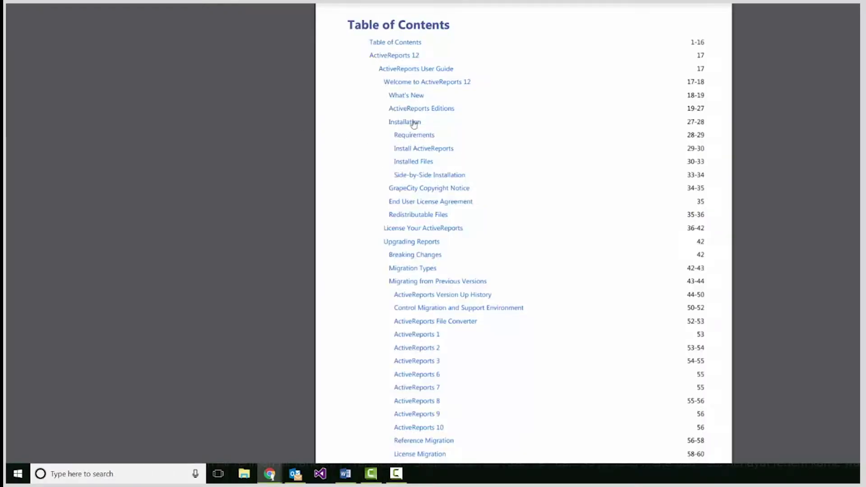
Jump to the ActiveReports Editions comparison page from the User Guide's table of contents.
left_click(413, 123)
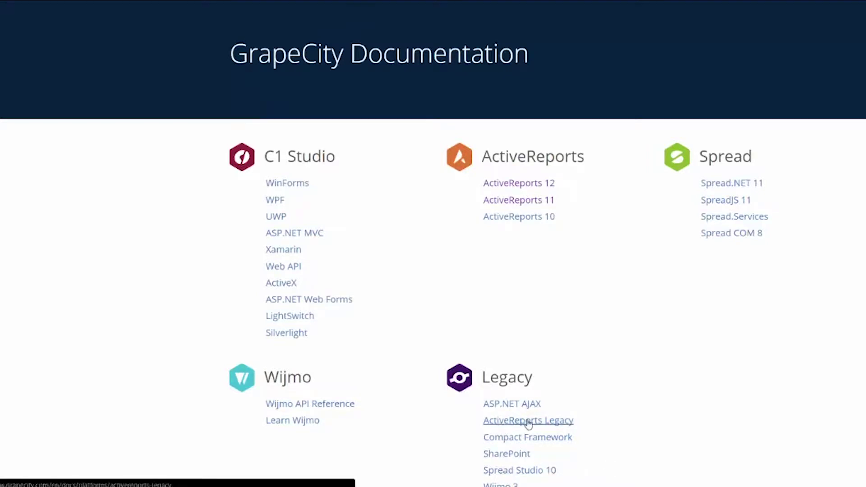
Open the ActiveReports 12 entry on the GrapeCity Documentation page.
left_click(522, 185)
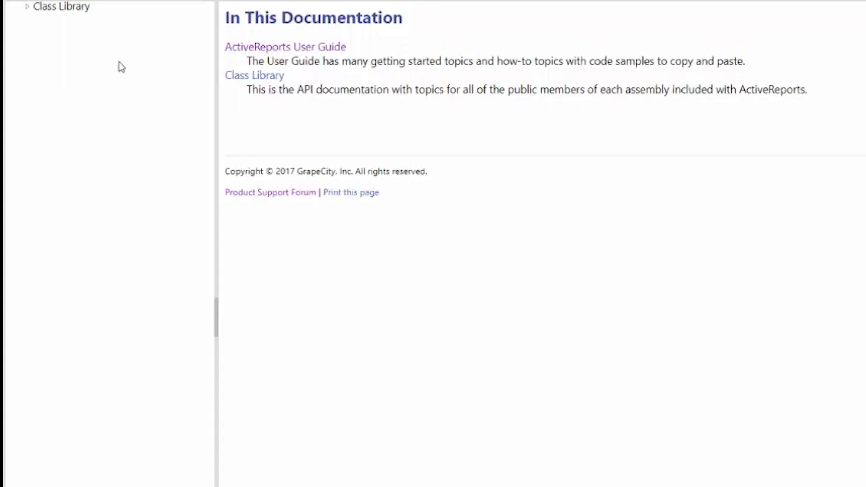
Expand the User Guide topic tree and view the Upgrading Reports and Importing Reports pages.
left_click(32, 2)
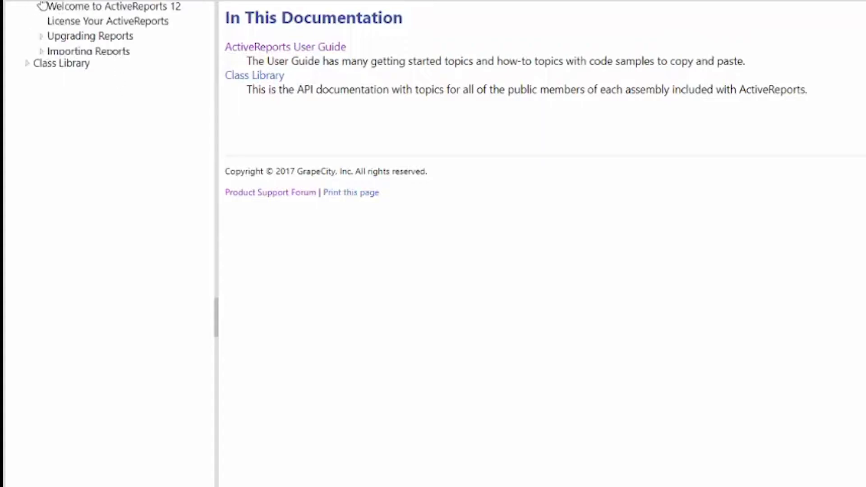
left_click(80, 37)
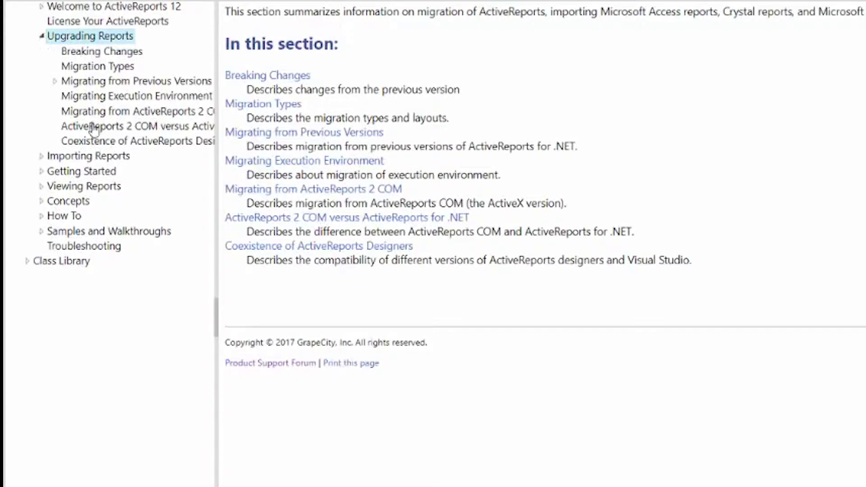
left_click(76, 157)
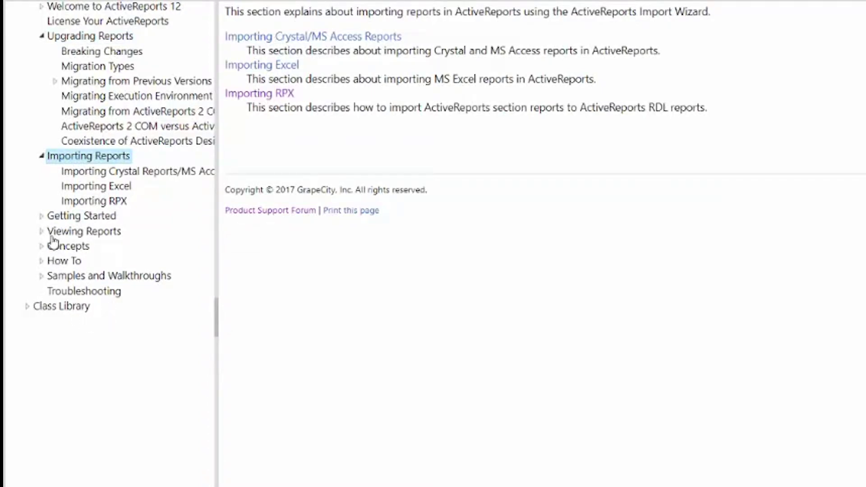
Browse Samples and Walkthroughs > Walkthroughs > Page Report/RDL Report Walkthroughs, viewing Data and Layout.
left_click(96, 277)
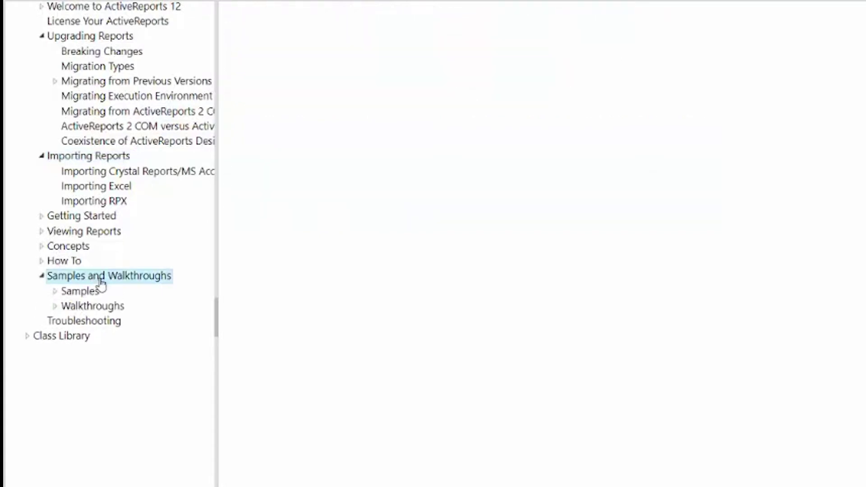
left_click(101, 307)
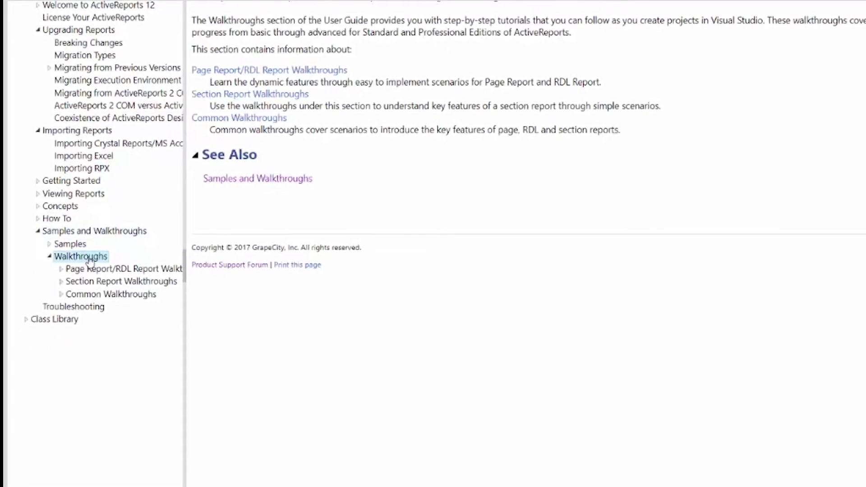
left_click(83, 250)
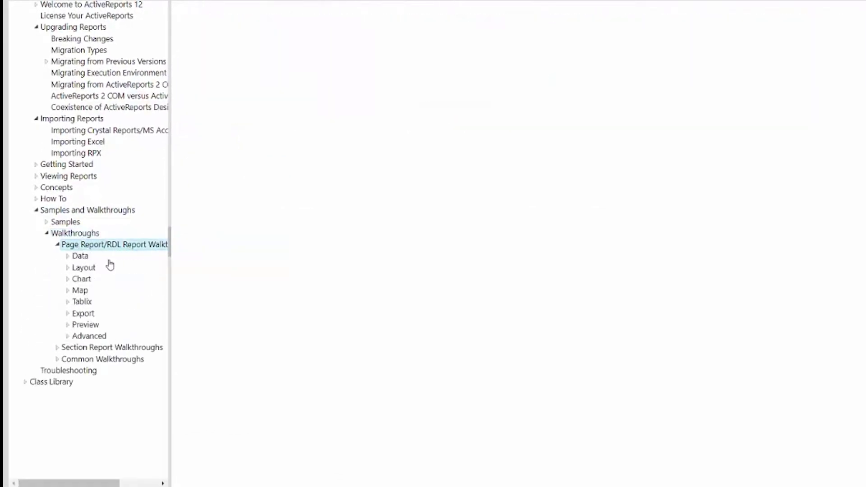
left_click(81, 257)
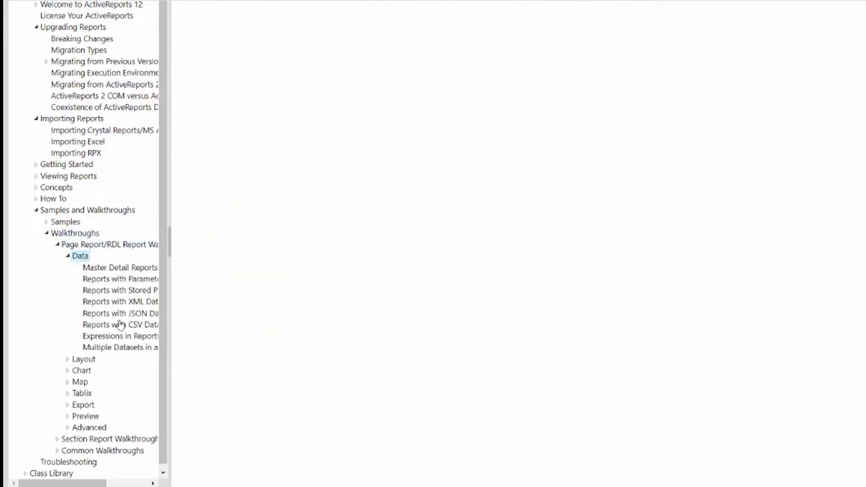
left_click(84, 359)
scroll(119, 338, "down", 3)
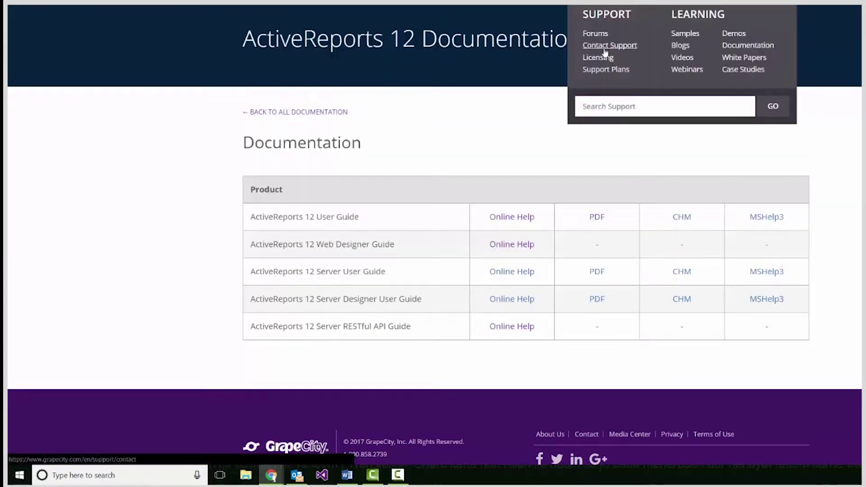
Visit the ActiveReports v7+ forum and the Contact Support page, then open File Explorer.
left_click(604, 35)
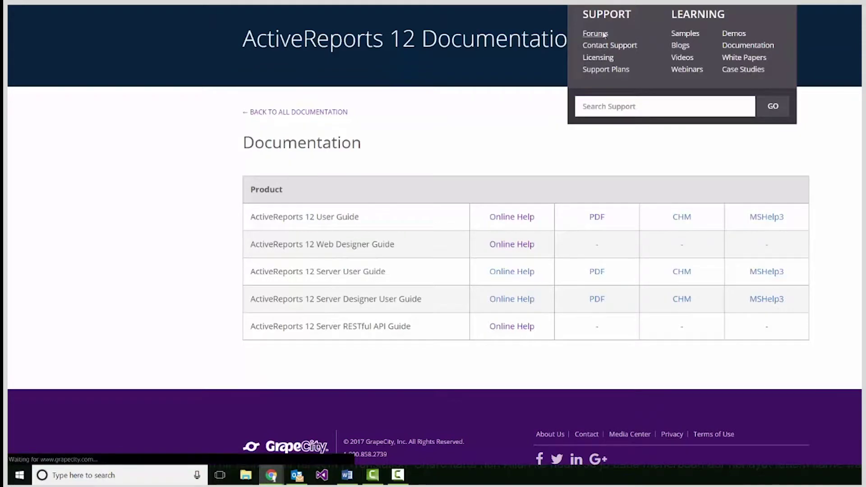
scroll(358, 300, "down", 3)
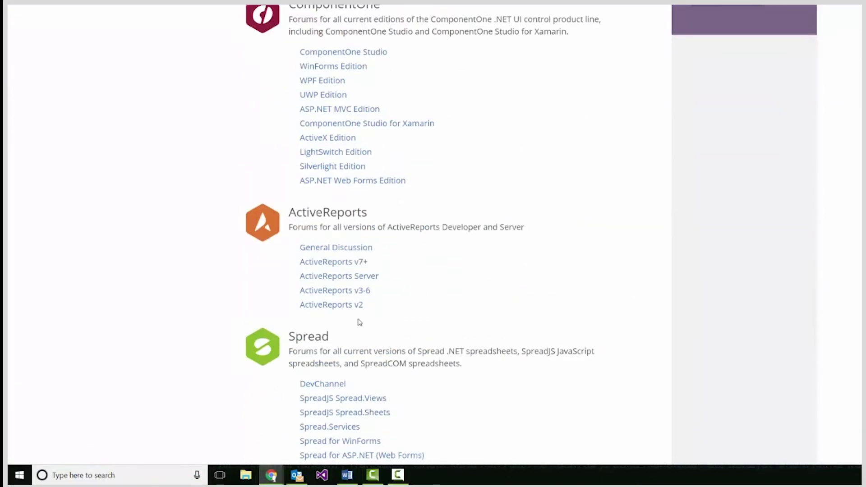
left_click(356, 249)
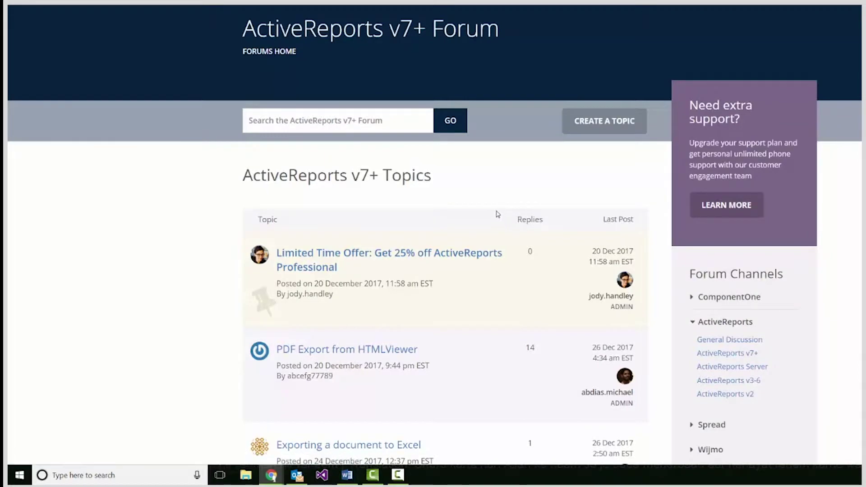
left_click(609, 45)
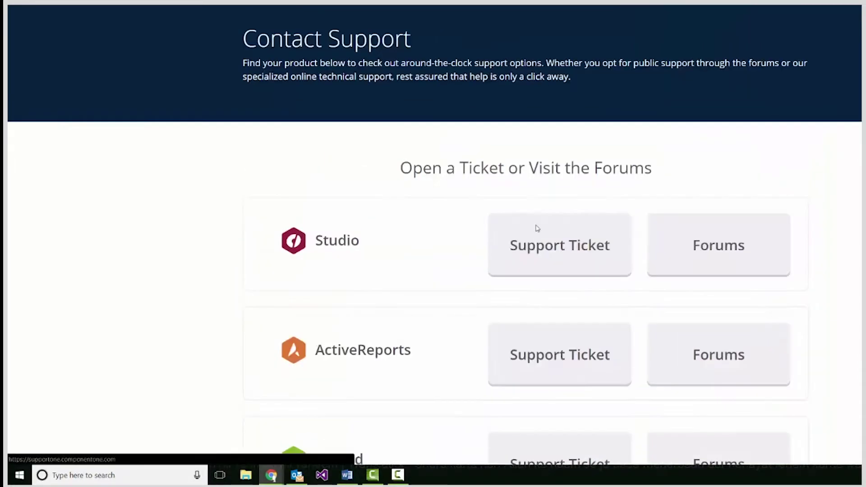
scroll(655, 273, "down", 3)
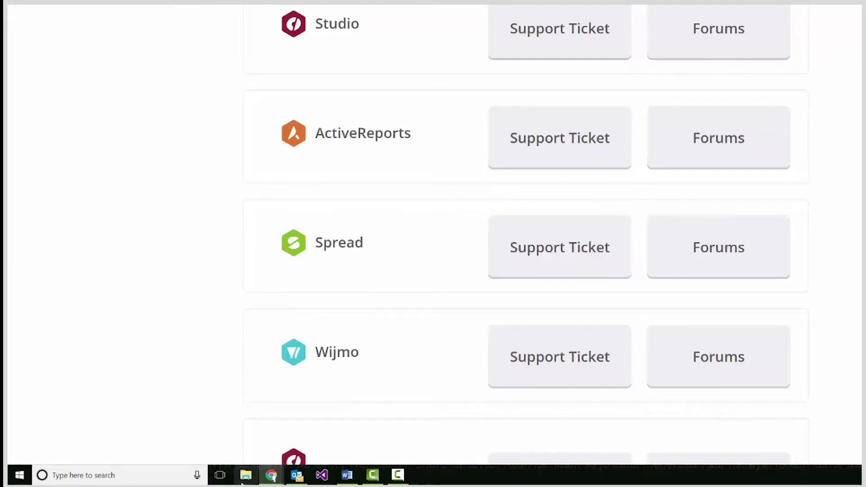
key("super+e")
Browse Documents > GrapeCity Samples > ActiveReports 12 Page Reports Data and API samples.
left_click(271, 92)
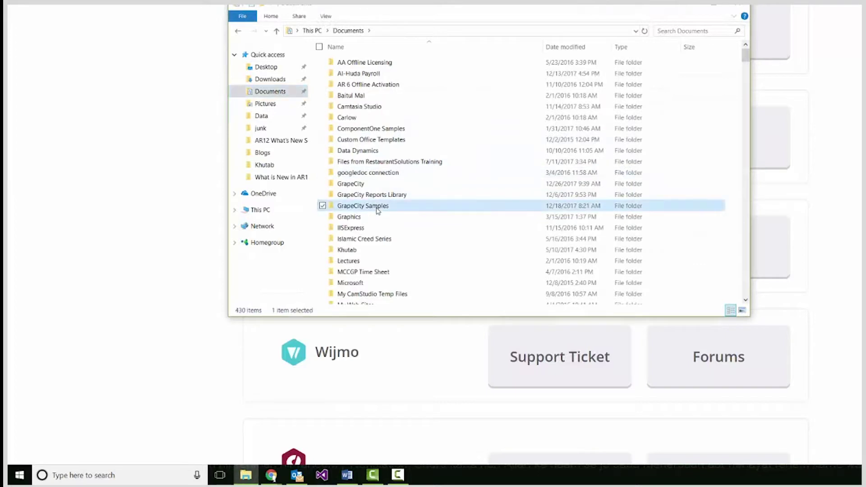
double_click(376, 206)
double_click(379, 117)
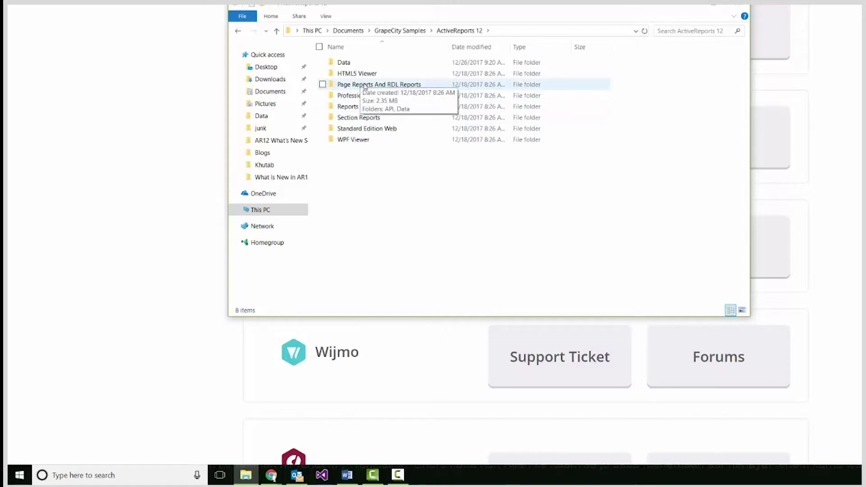
double_click(373, 85)
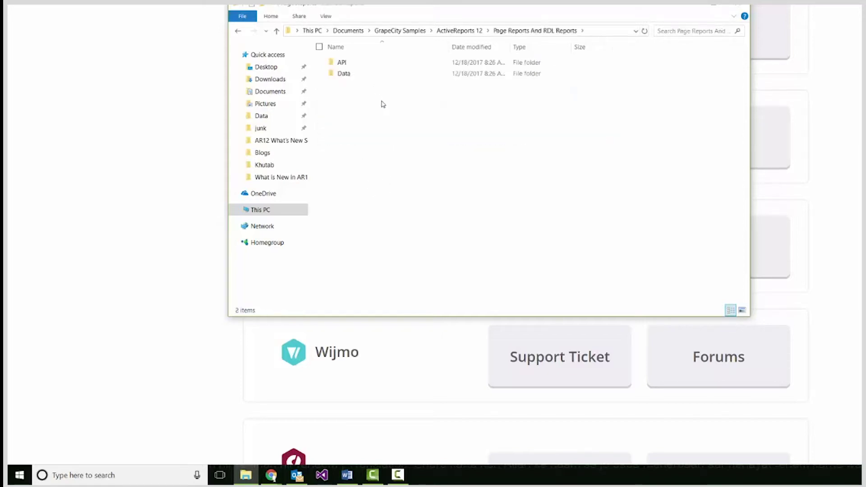
double_click(352, 72)
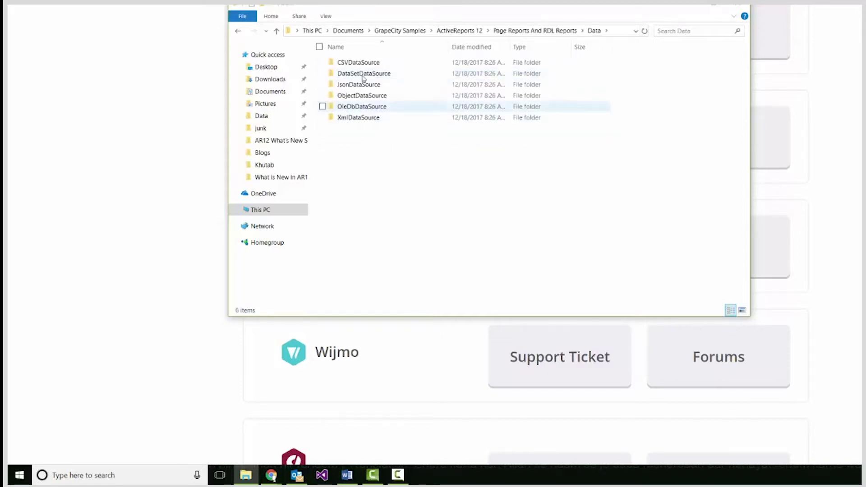
key("alt+Left")
double_click(351, 63)
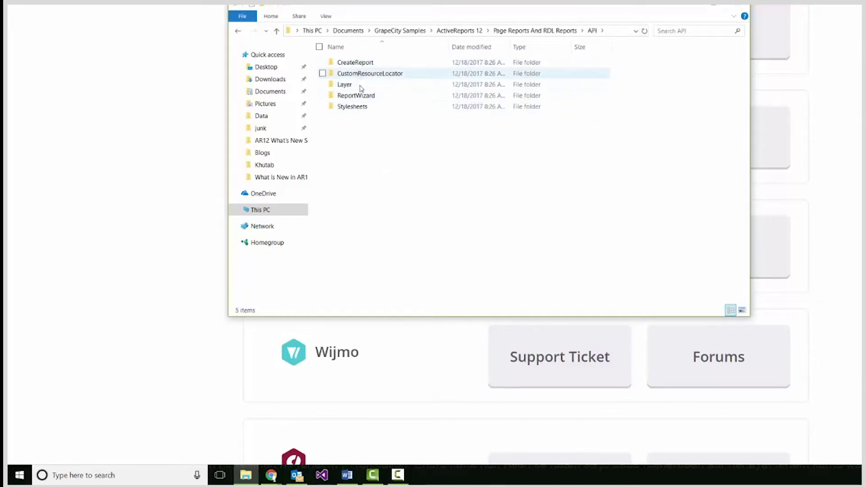
key("alt+Left")
key("alt+Left")
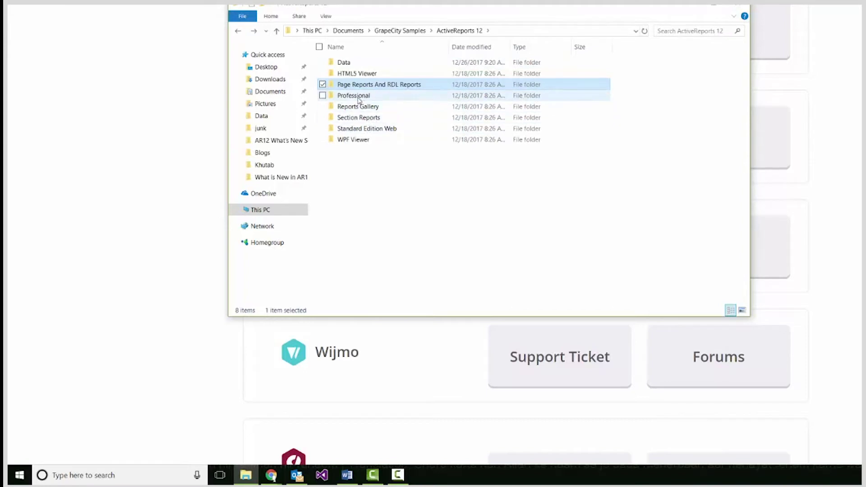
Open the Professional samples, selecting CustomDataProvider, DigitalSignature and EndUserDesigner in turn.
double_click(359, 97)
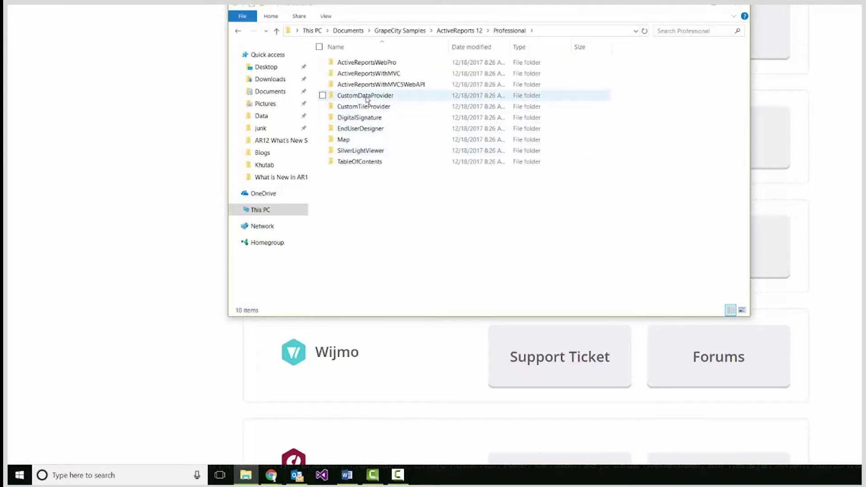
left_click(381, 97)
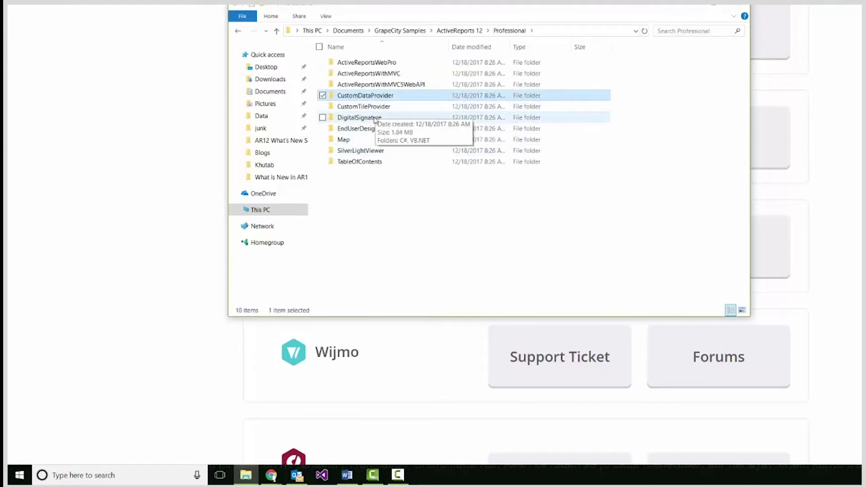
left_click(376, 119)
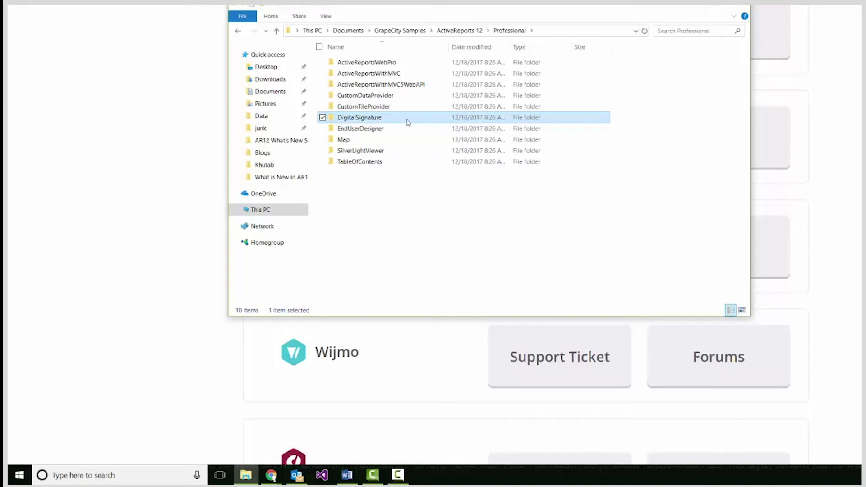
left_click(379, 128)
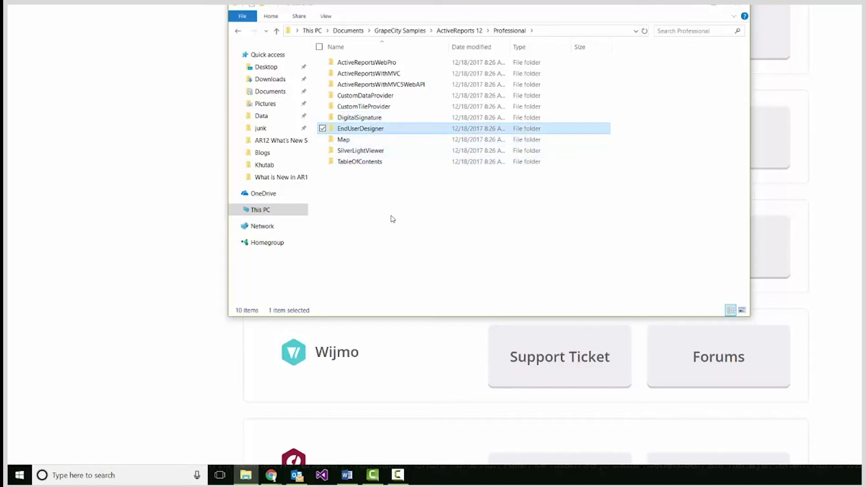